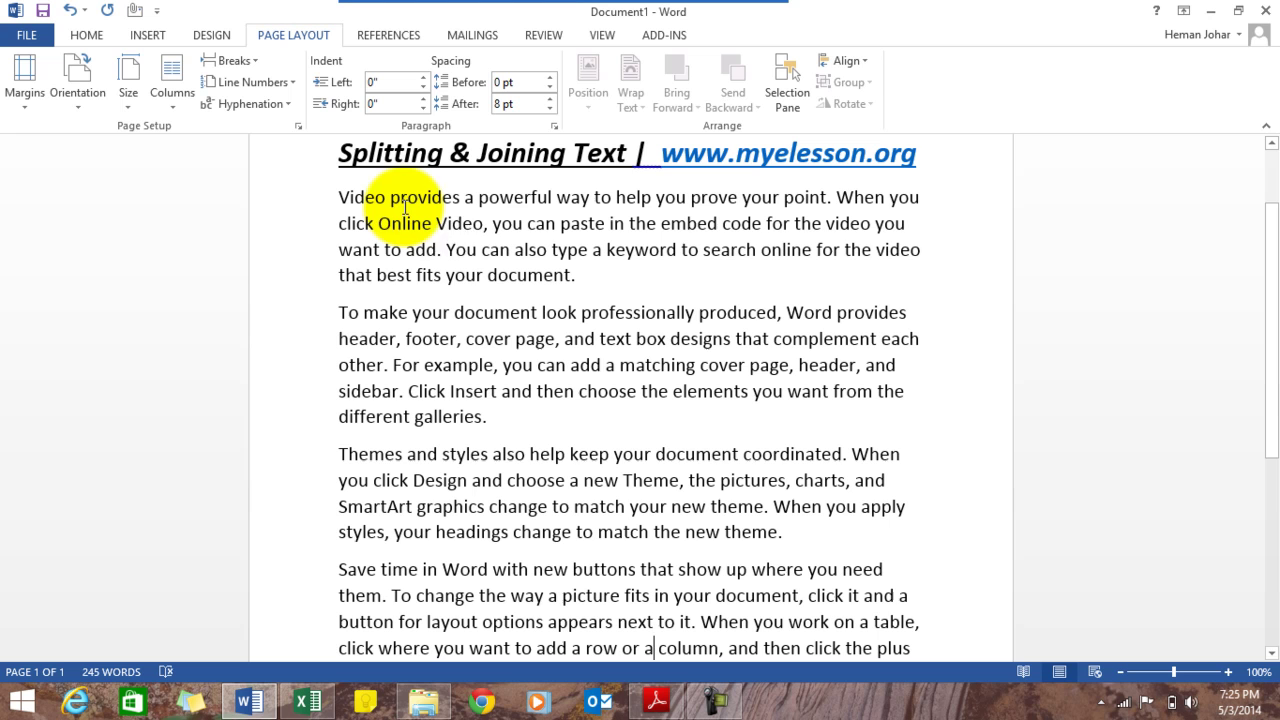
Break the first paragraph before "You can also type a keyword" so that sentence starts a new paragraph
click(446, 249)
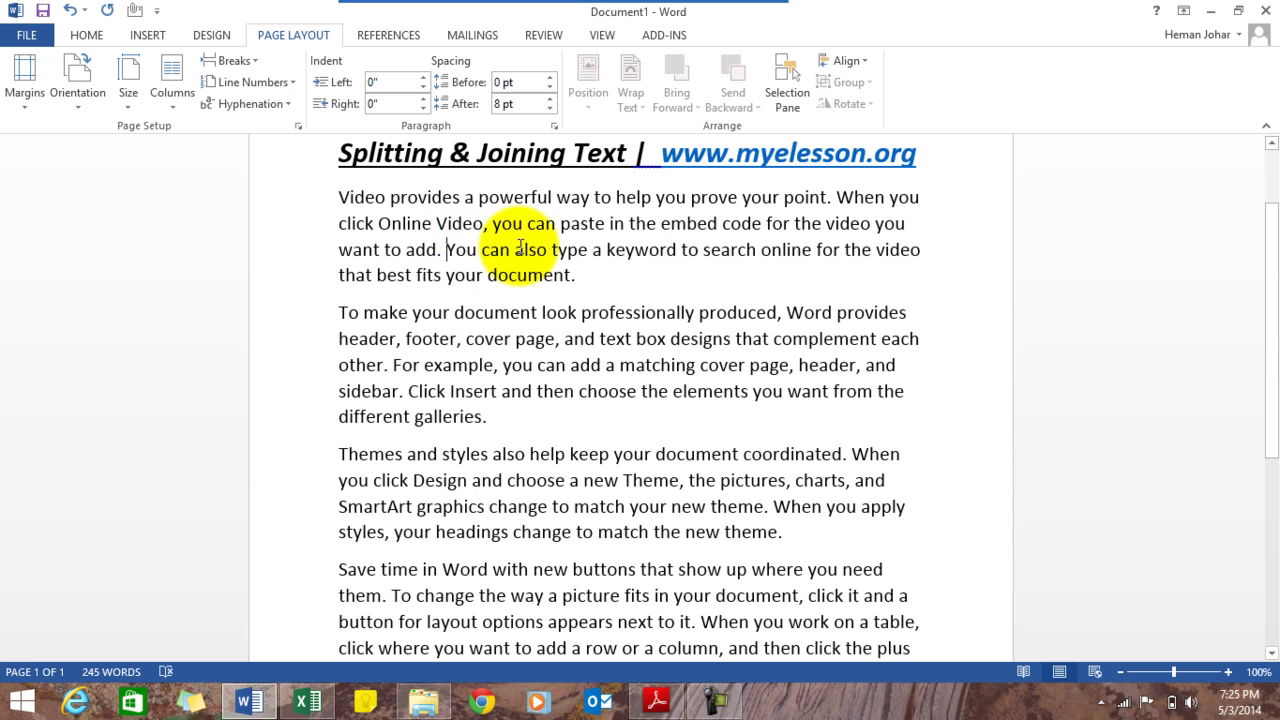
key(BackSpace)
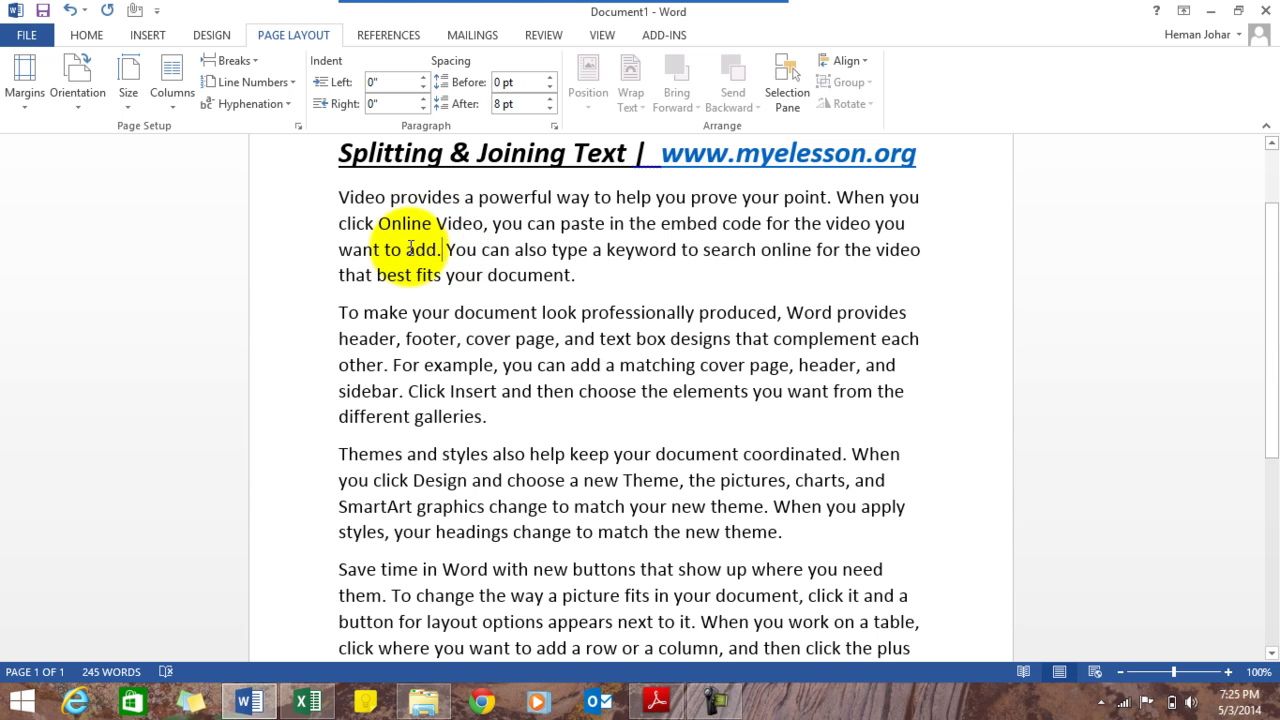
key(BackSpace)
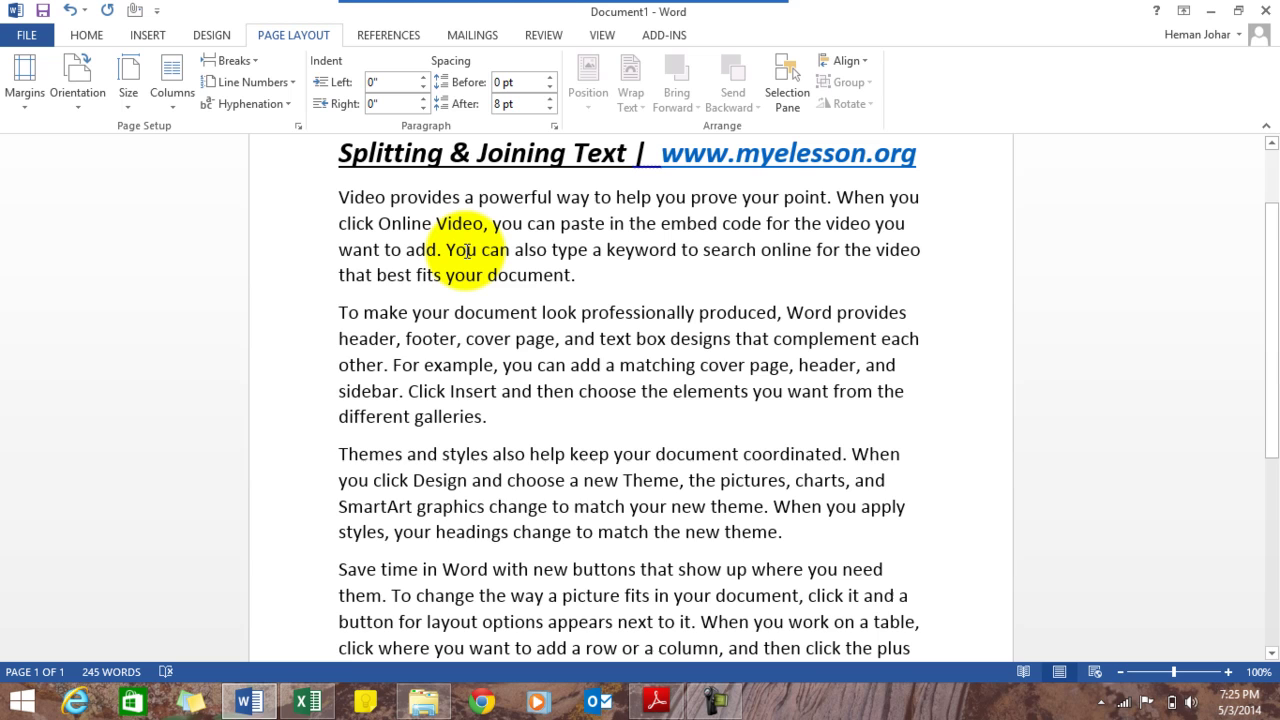
key(Return)
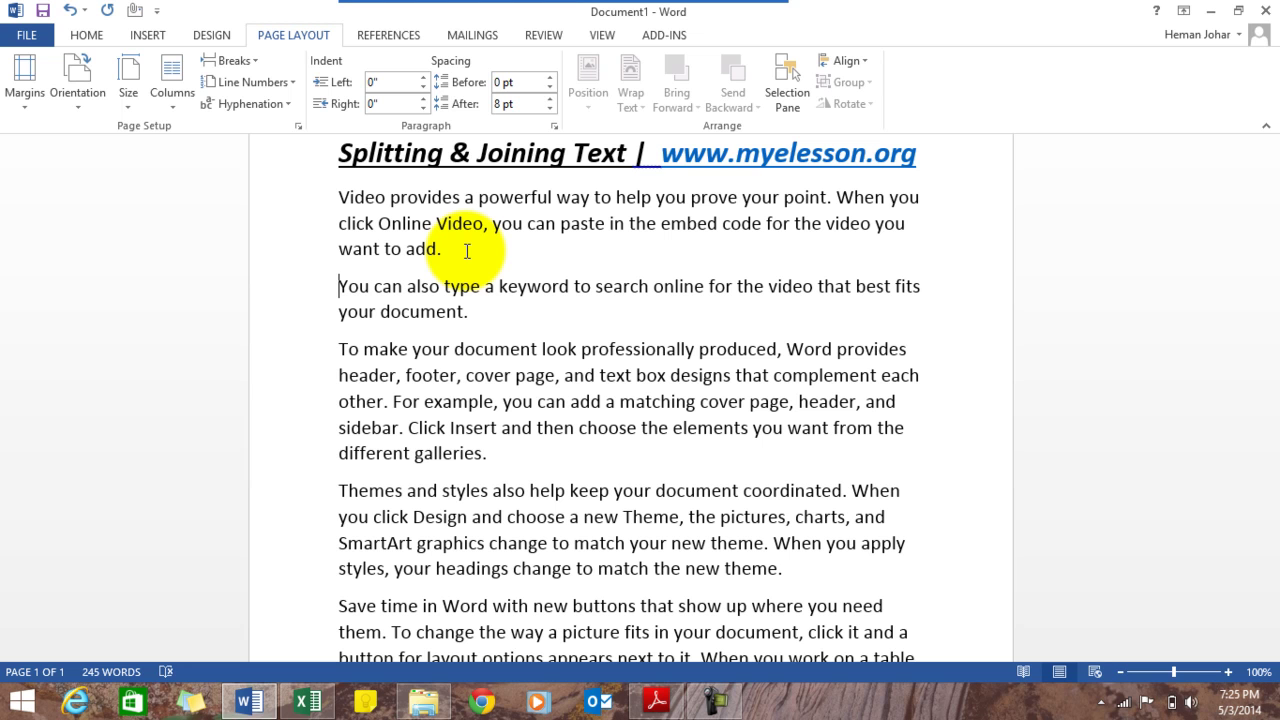
key(BackSpace)
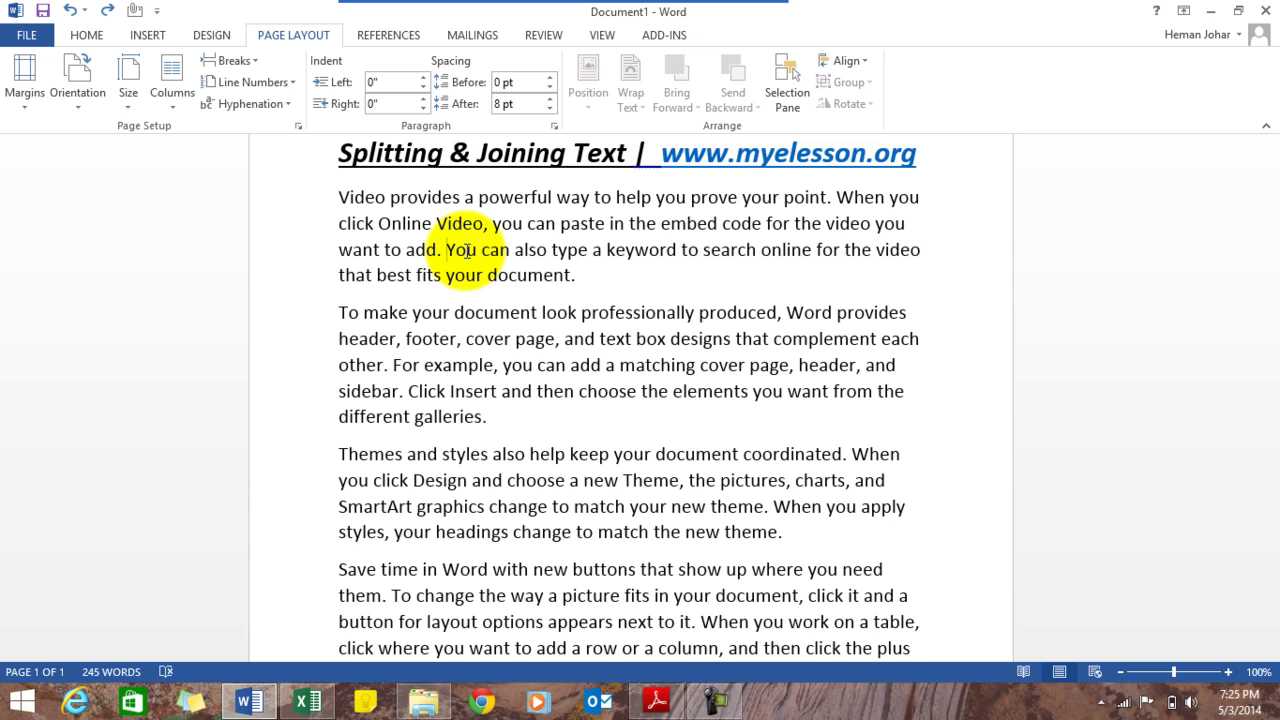
key(Return)
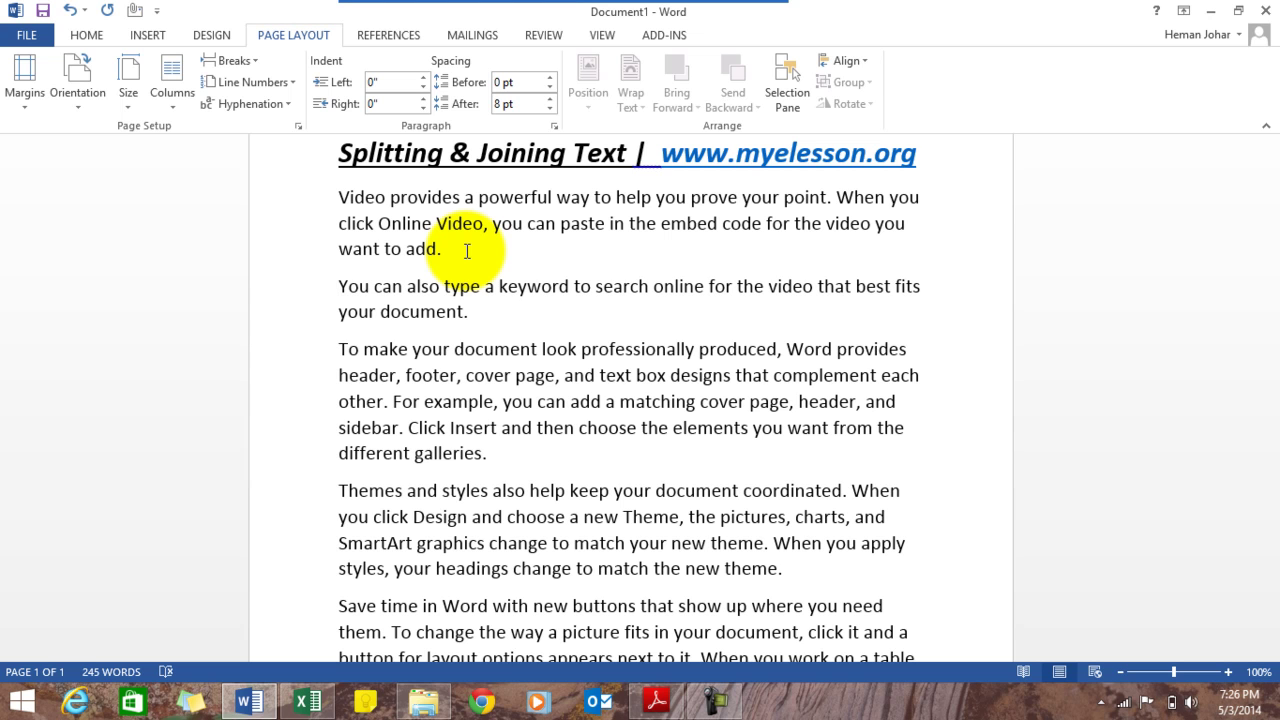
Merge "To make your document look professionally produced…" onto the end of the preceding paragraph
click(460, 249)
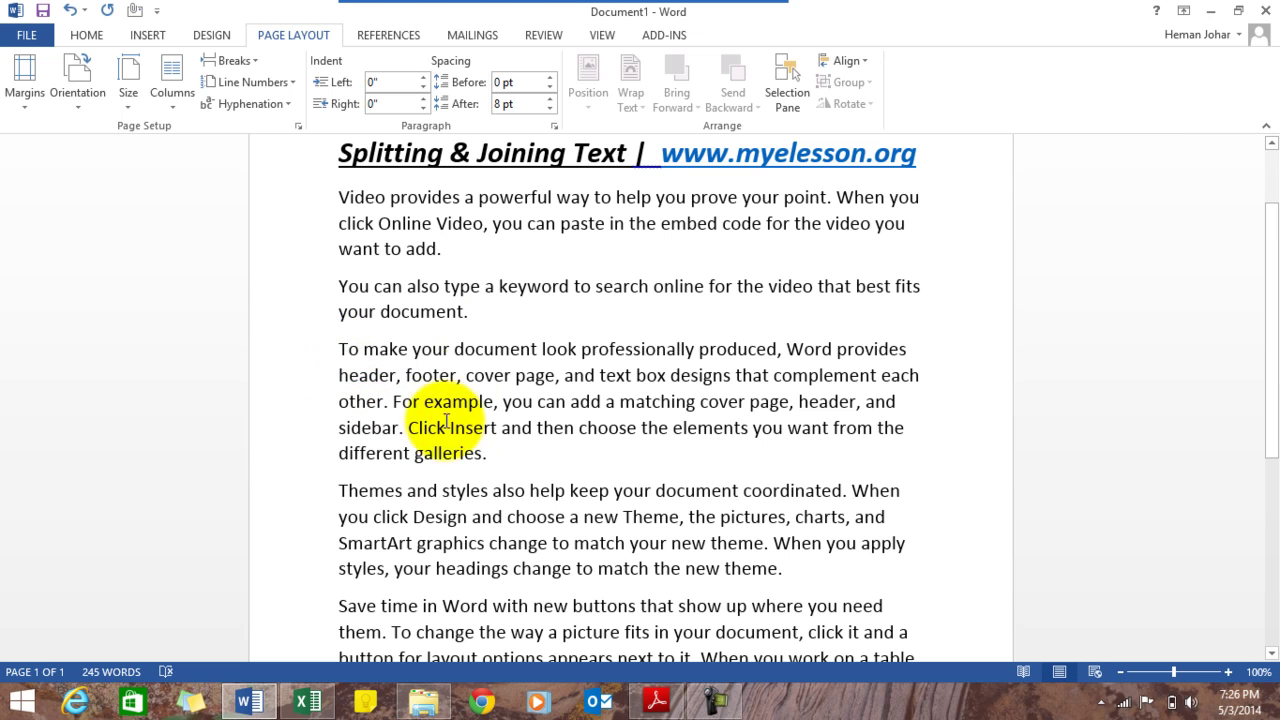
click(482, 314)
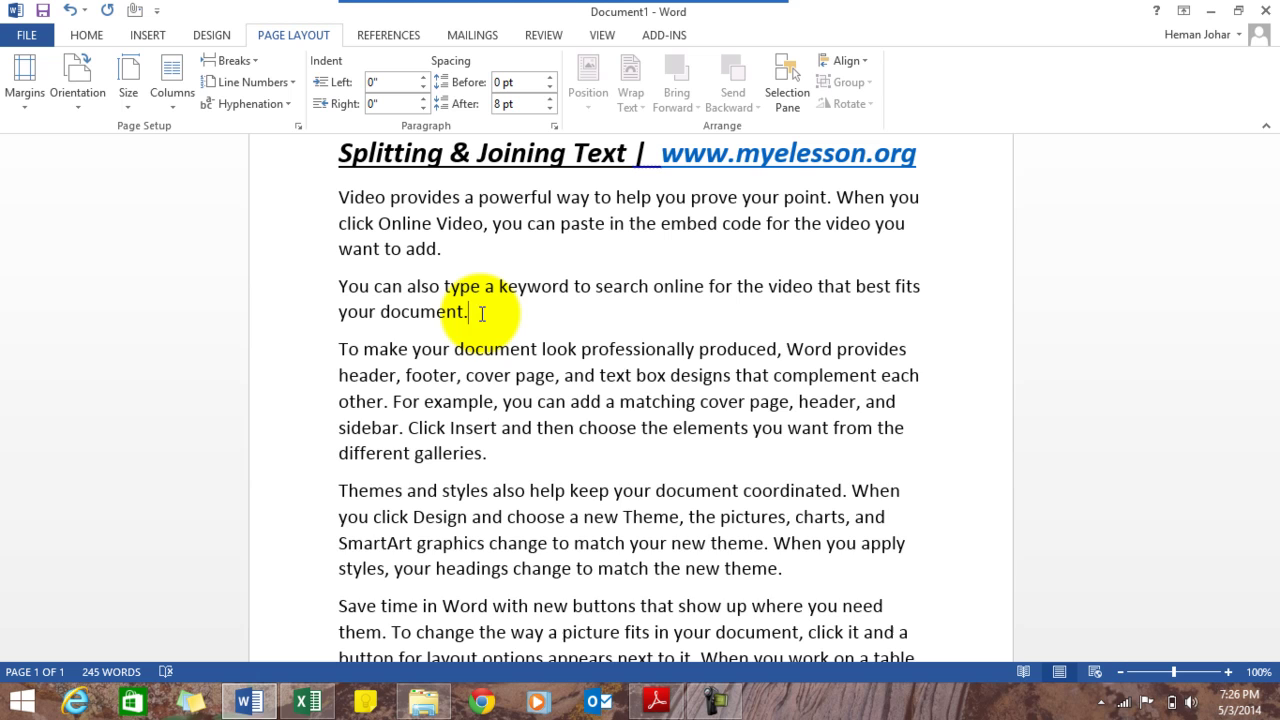
key(Delete)
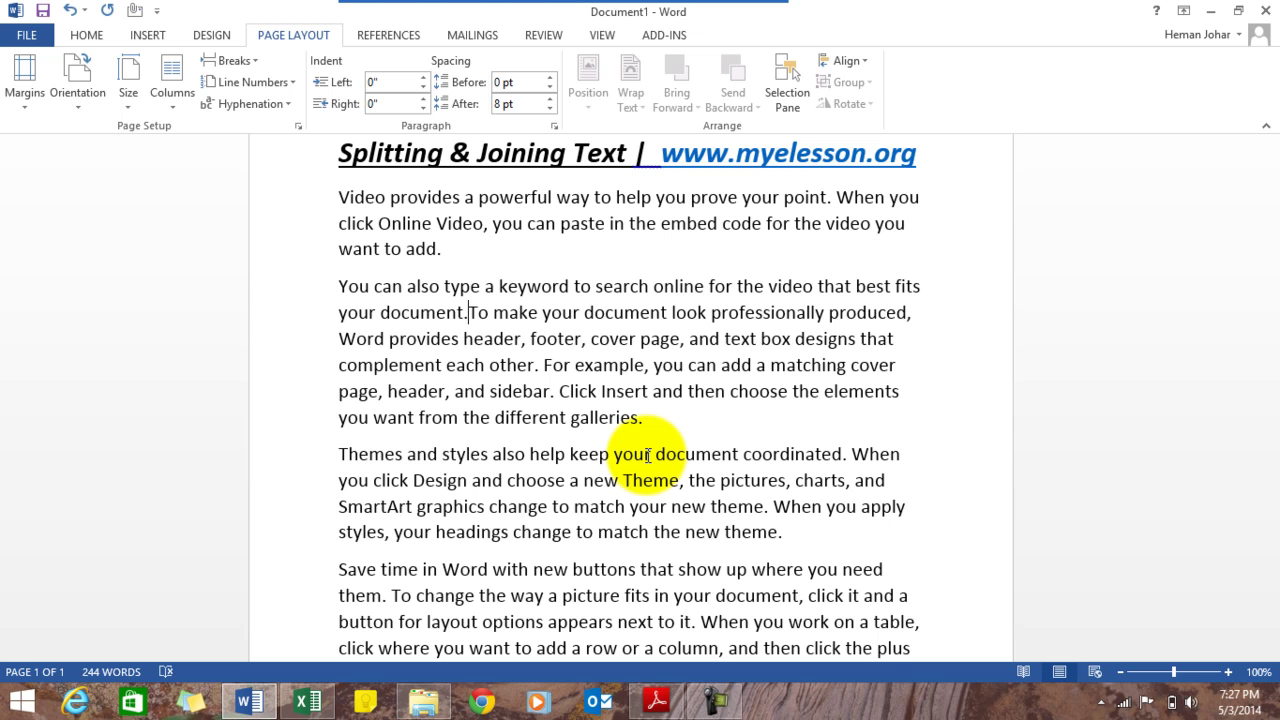
Append "And blaw blaw" after "want to add.", then "hahahaha" on a new line
click(457, 246)
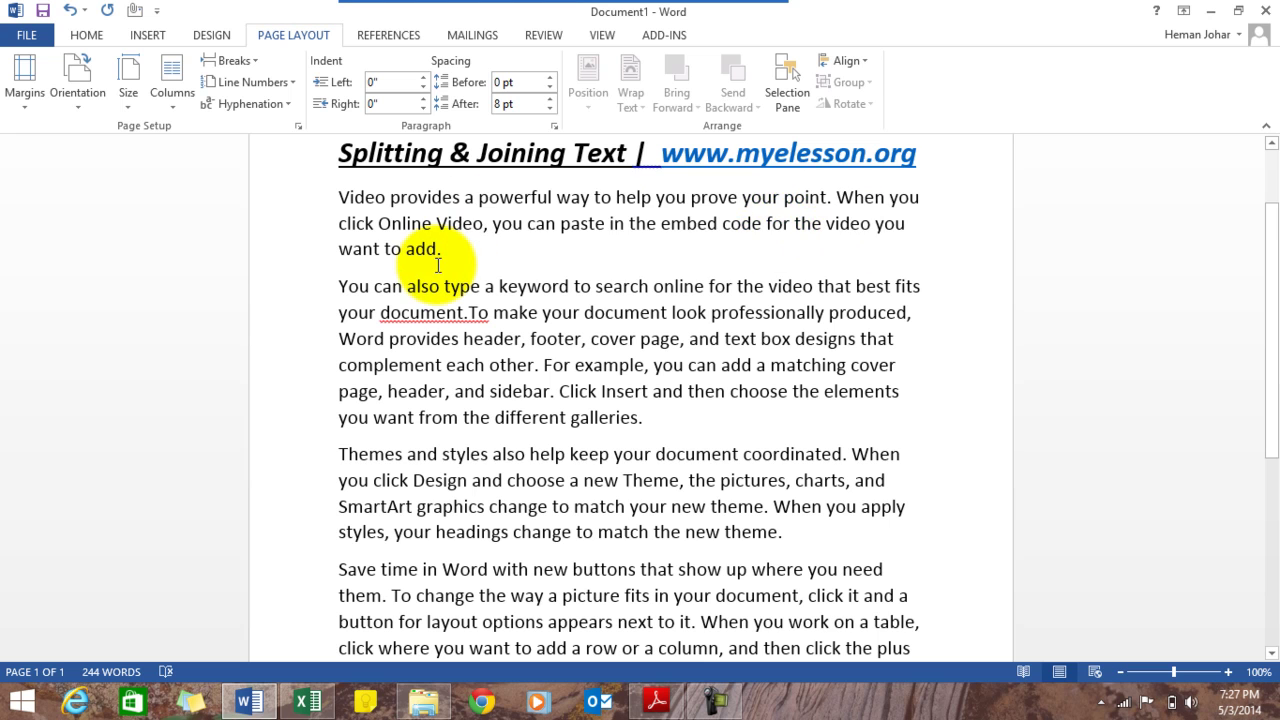
text( And b)
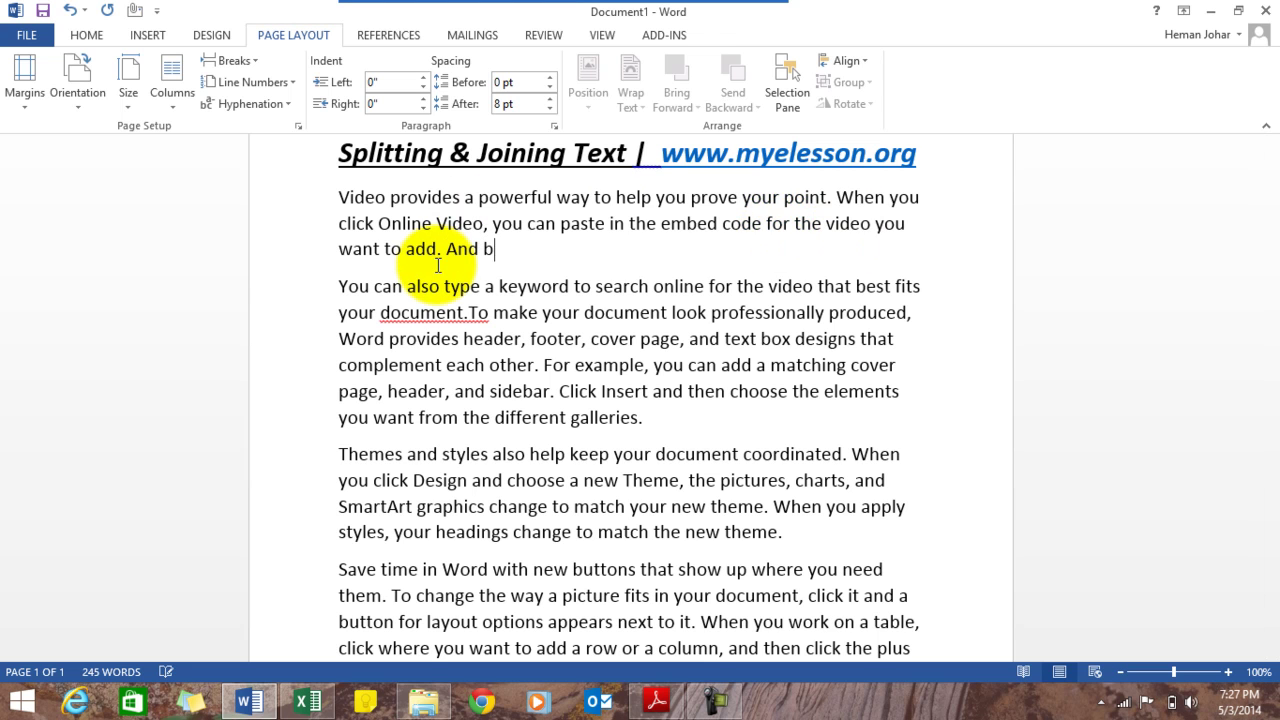
text(law blw)
key(BackSpace)
text(a)
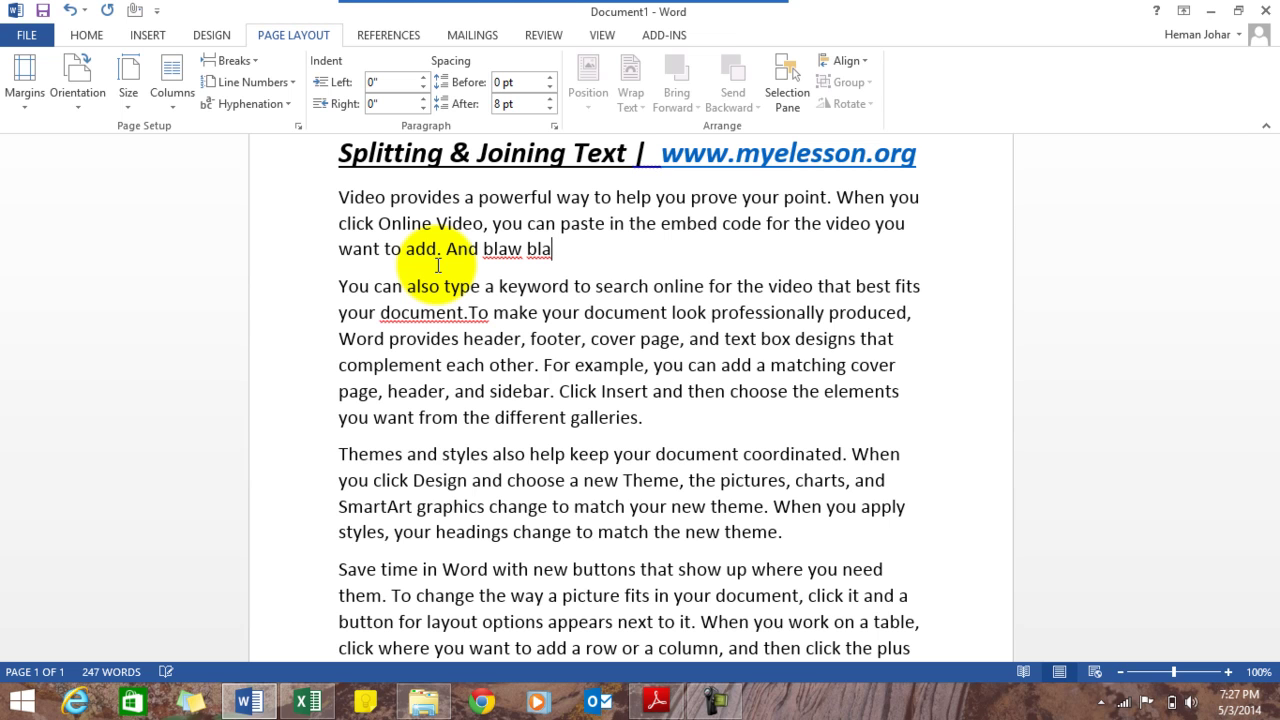
text(w)
key(Return)
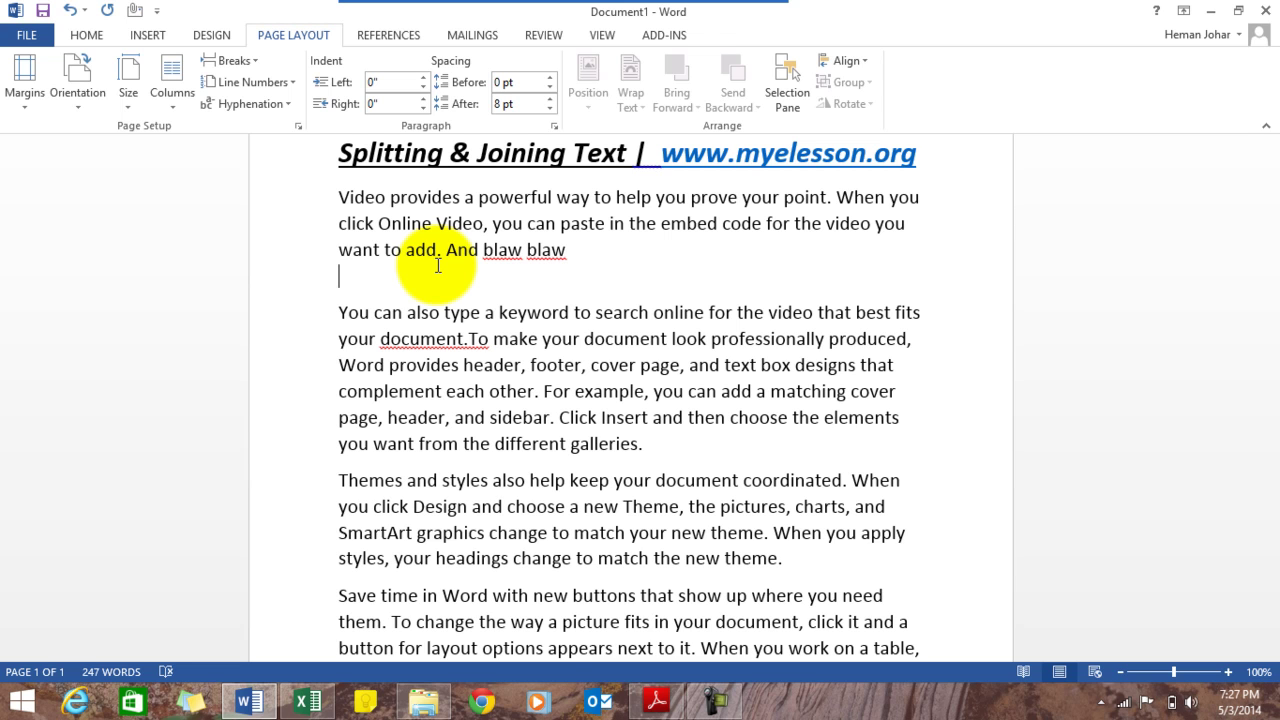
text(hahaha)
text(ha)
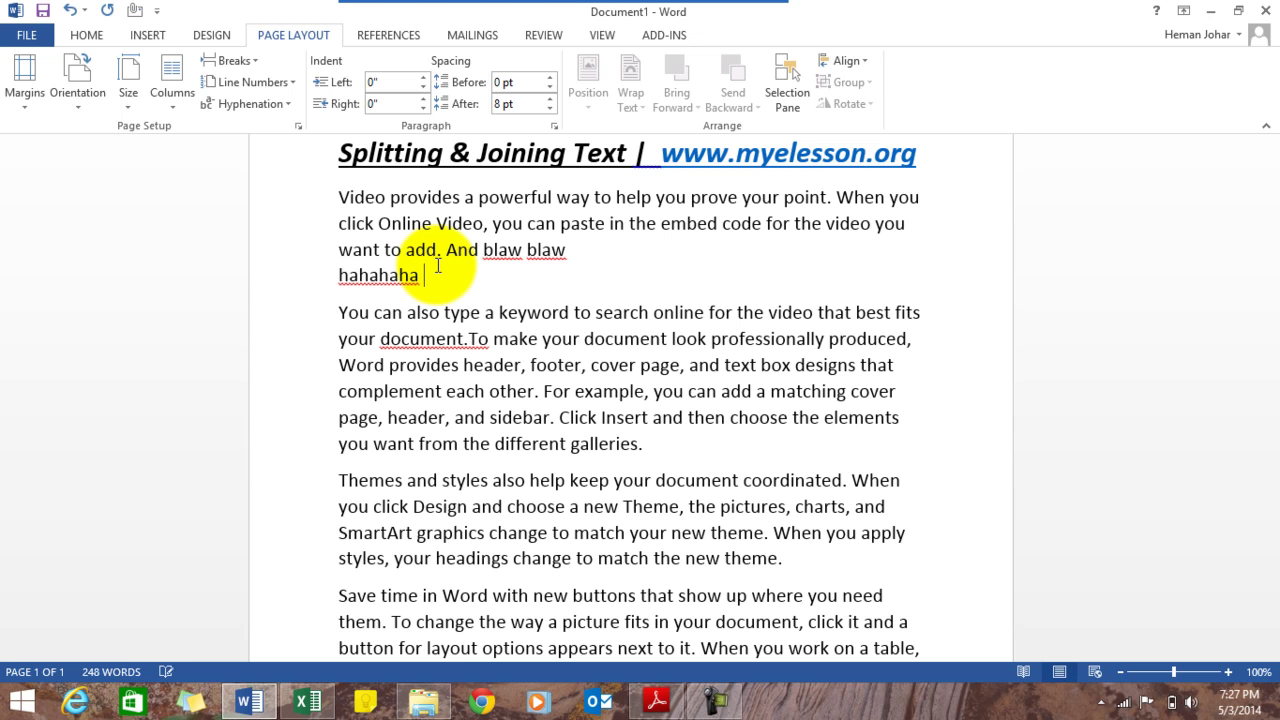